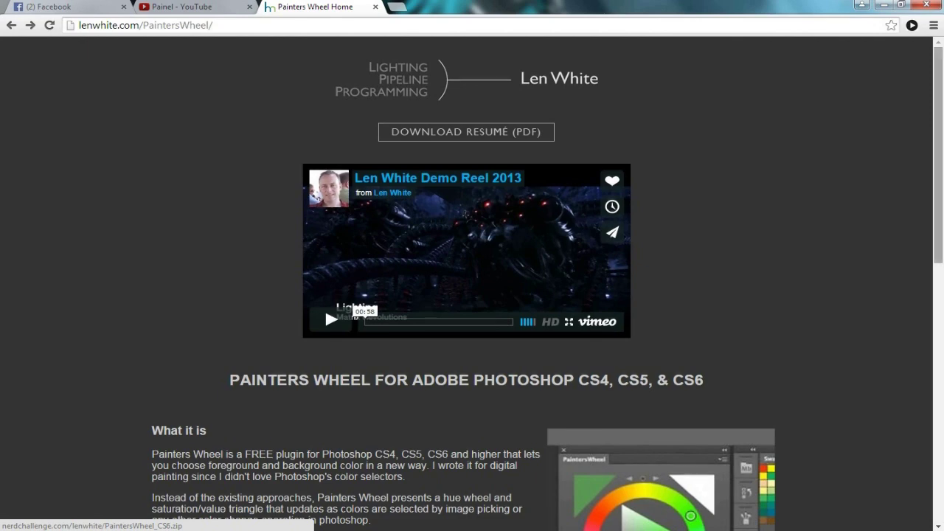
Scroll the Painters Wheel page past the plugin description to the installation section
scroll(472, 295, "down", 2)
scroll(472, 295, "down", 2)
scroll(472, 295, "up", 1)
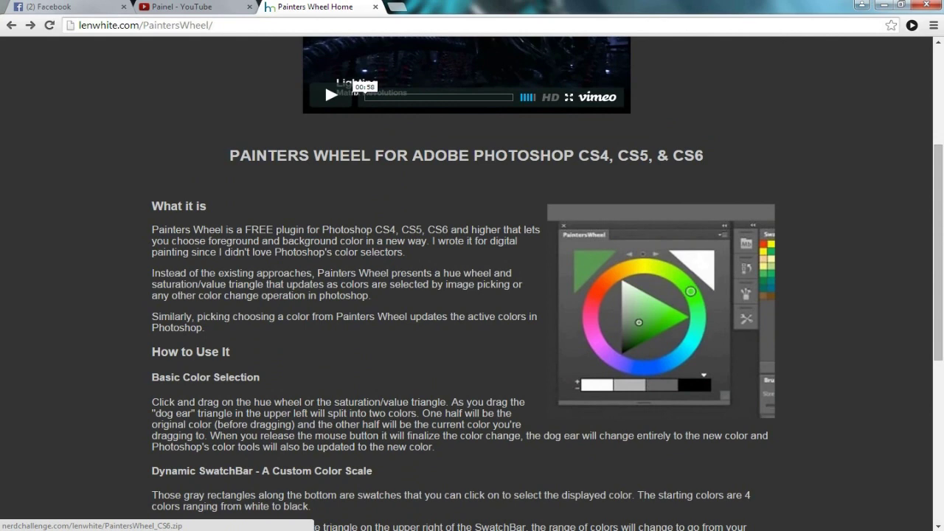
scroll(472, 295, "up", 1)
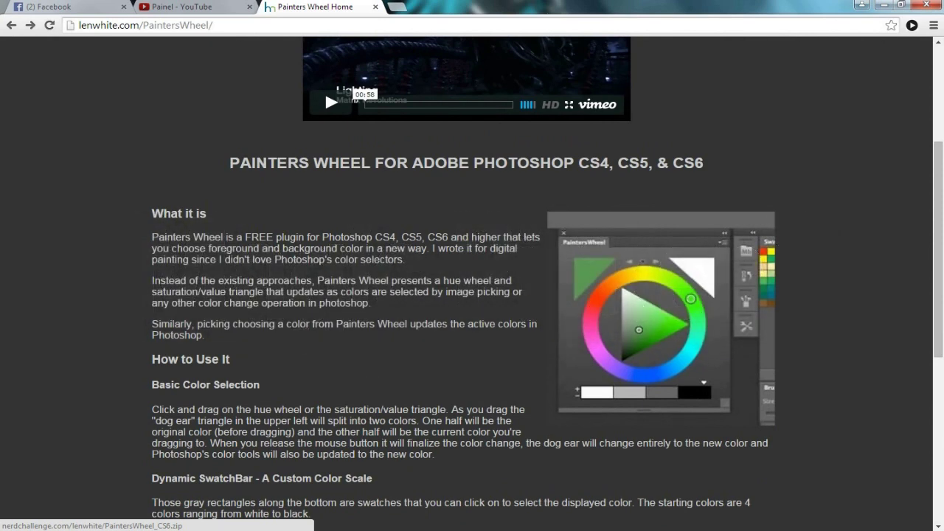
scroll(472, 295, "down", 1)
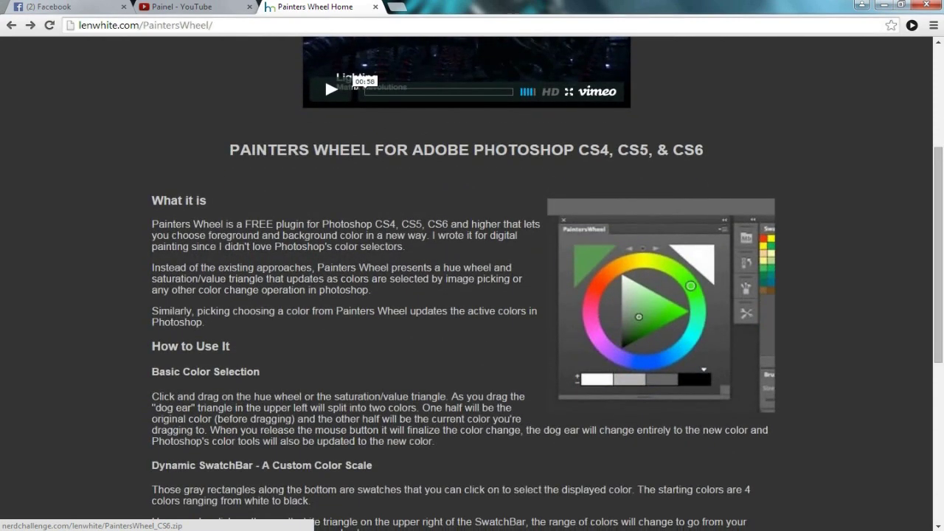
scroll(472, 295, "down", 1)
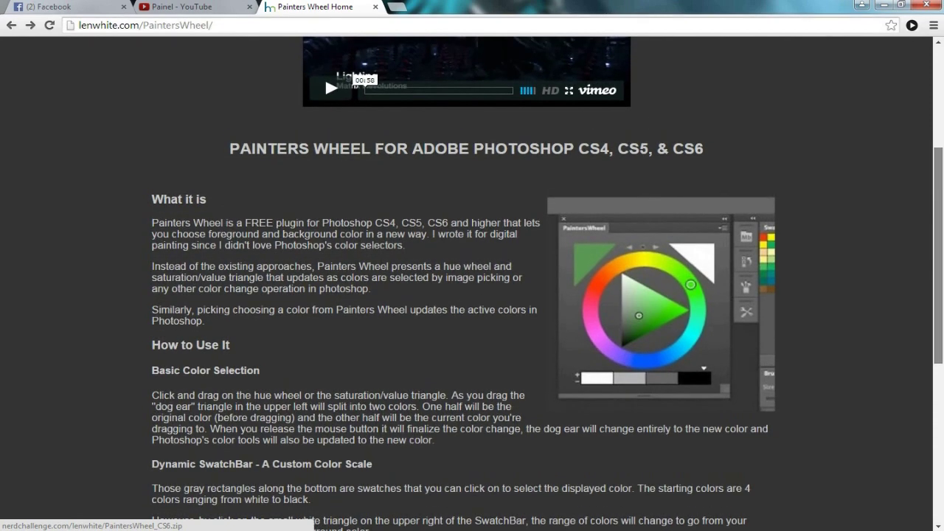
scroll(472, 295, "down", 2)
scroll(472, 295, "down", 3)
scroll(472, 295, "down", 2)
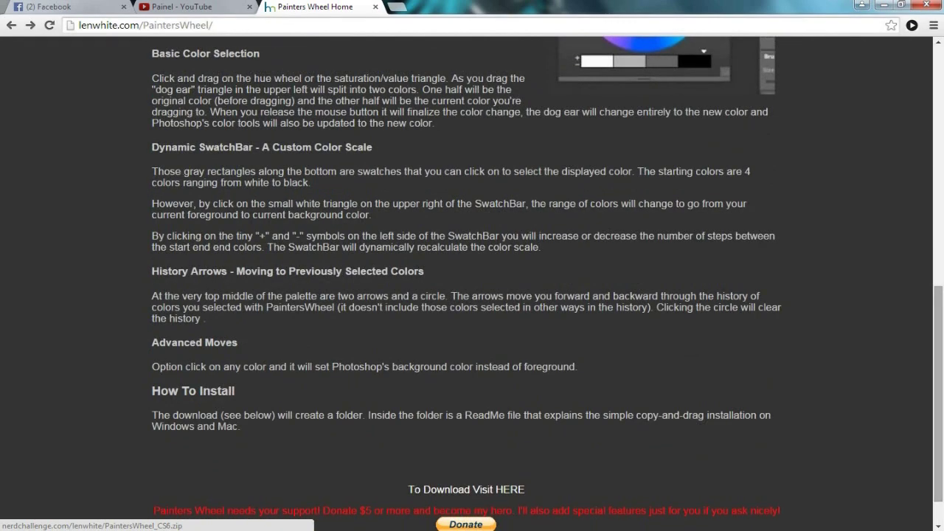
Download the PaintersWheel_CS6.zip archive from the 'To Download Visit HERE' link
scroll(472, 295, "down", 1)
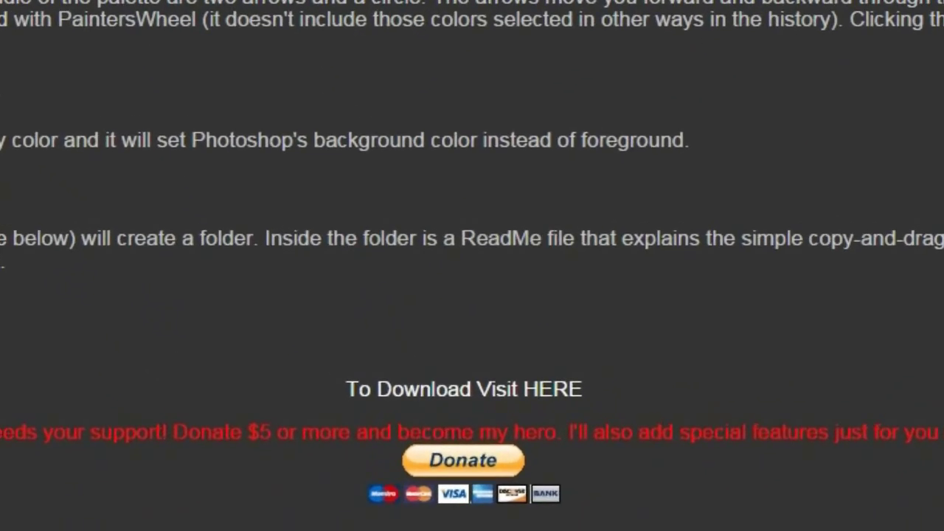
left_click_drag(346, 389, 583, 388)
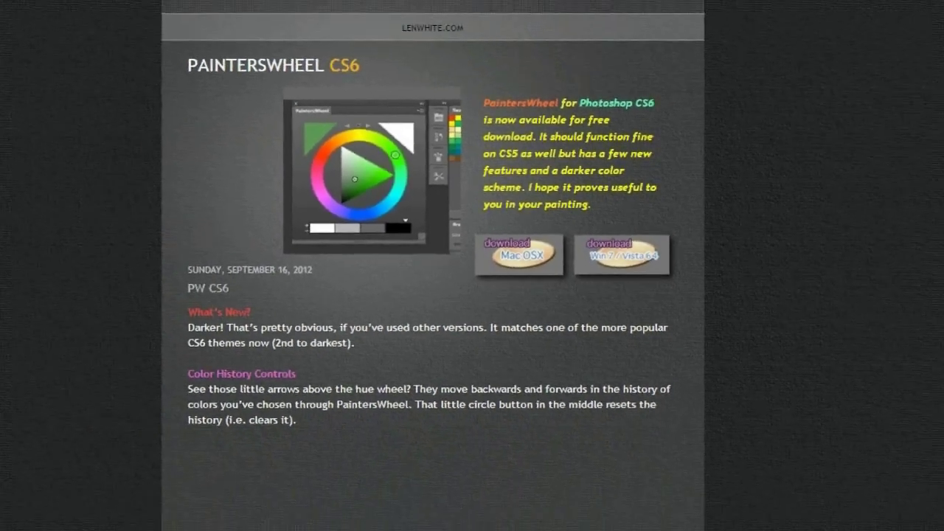
left_click(541, 253)
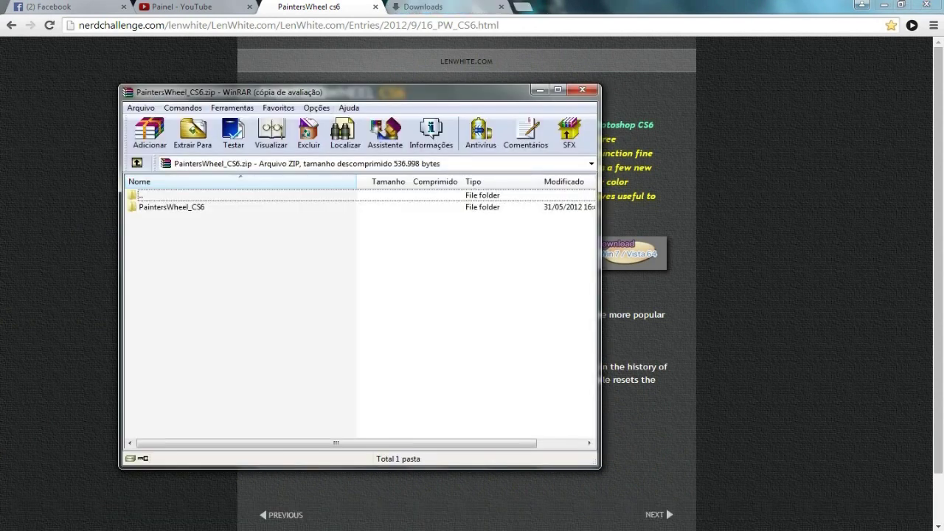
Inspect the nine plugin files in the archive's PaintersWheel_CS6 folder, then return to its root
double_click(171, 206)
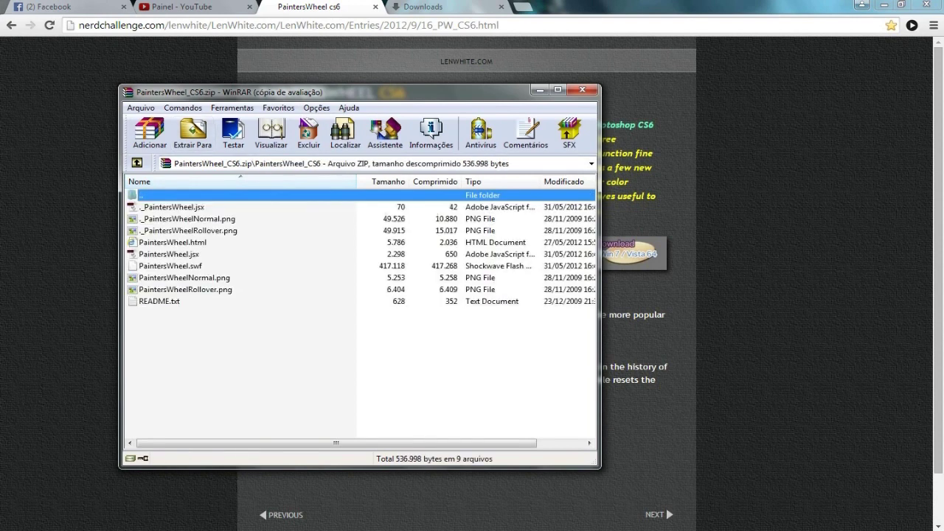
left_click_drag(183, 348, 185, 193)
left_click(222, 384)
left_click(221, 194)
key("Return")
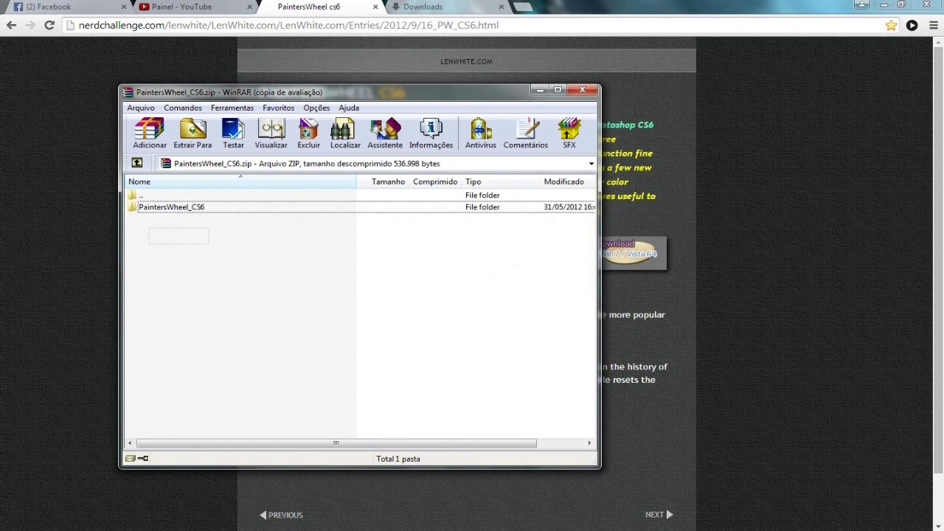
key("super")
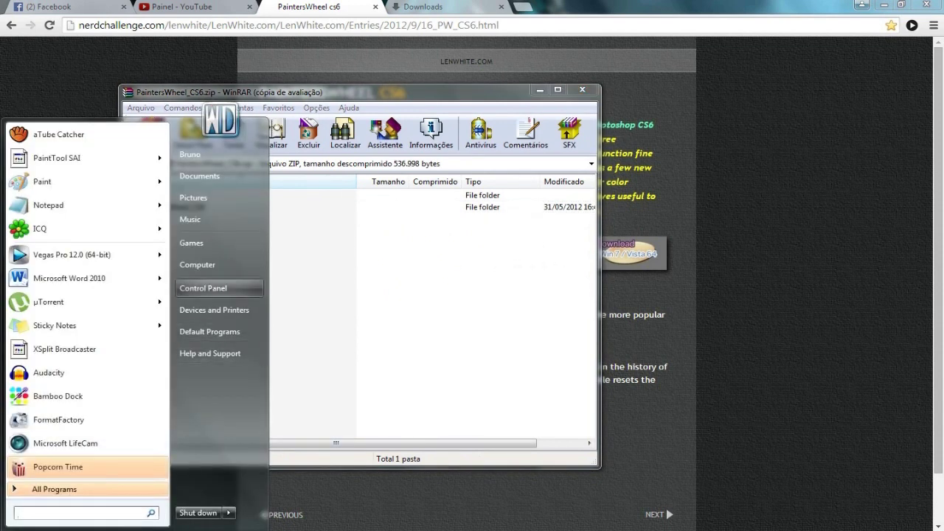
Browse C:\Program Files\Adobe\Adobe Photoshop CS6 (64 Bit)\Plug-ins to the empty Panels folder
left_click(200, 265)
double_click(175, 88)
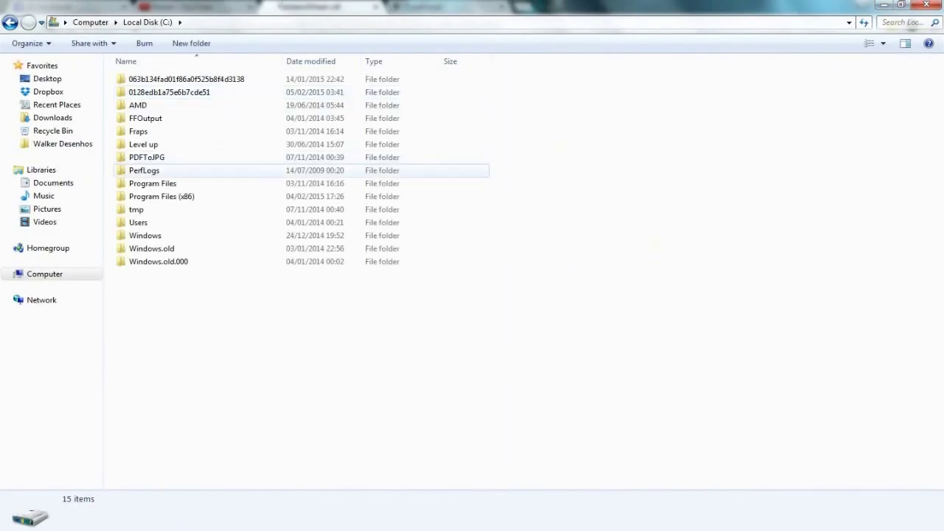
double_click(147, 184)
double_click(140, 92)
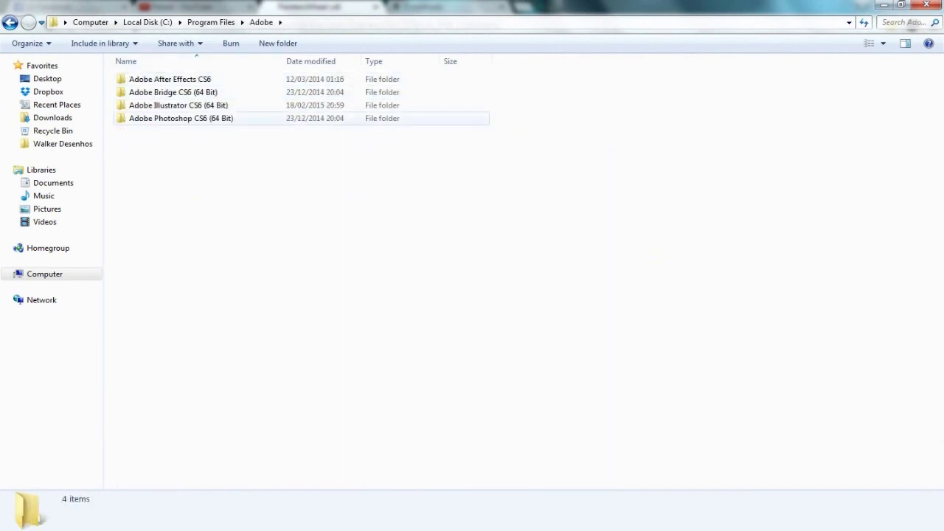
double_click(181, 118)
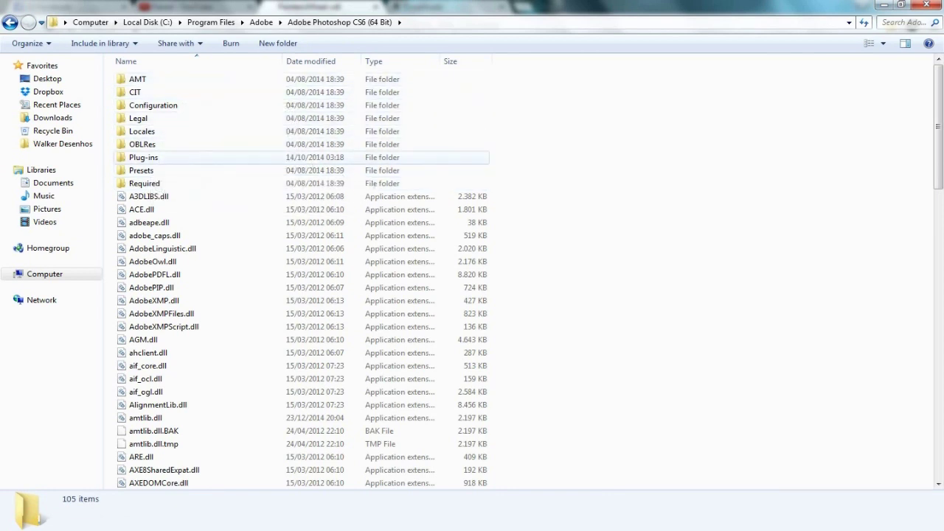
left_click(184, 157)
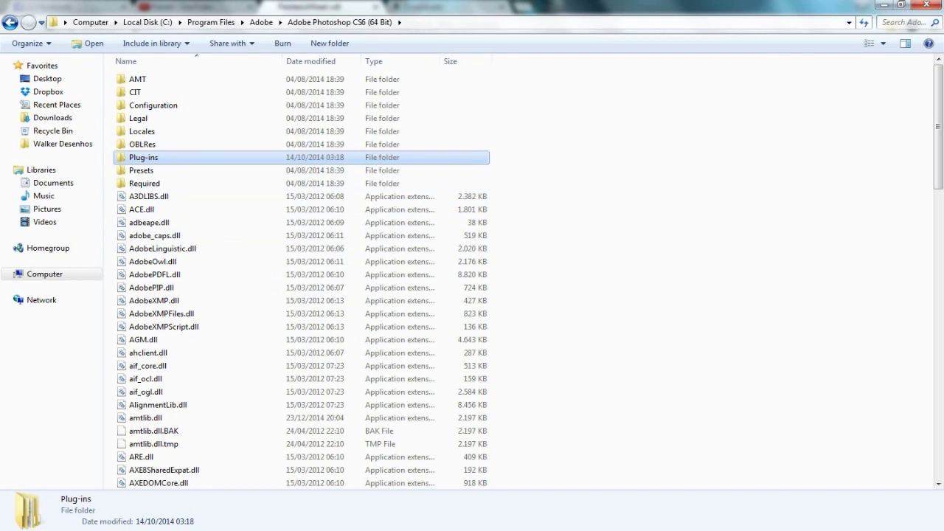
key("Return")
double_click(140, 78)
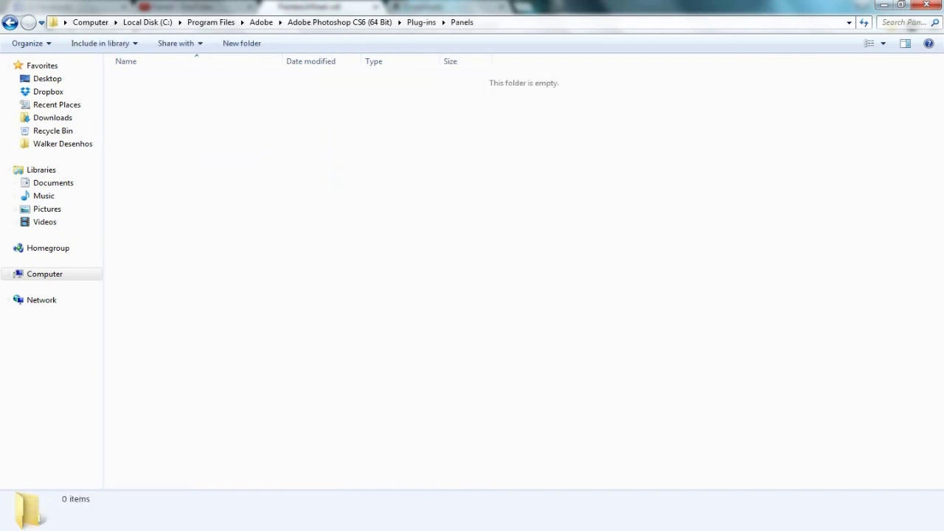
left_click(230, 443)
Drag all PaintersWheel files from WinRAR into Panels, allowing administrator access for every file
left_click_drag(179, 361, 147, 207)
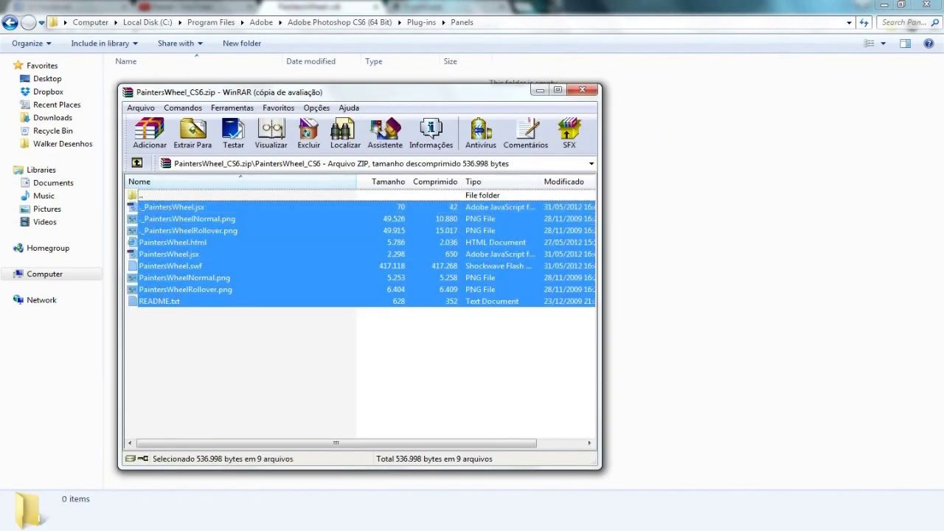
left_click(356, 334)
left_click(458, 312)
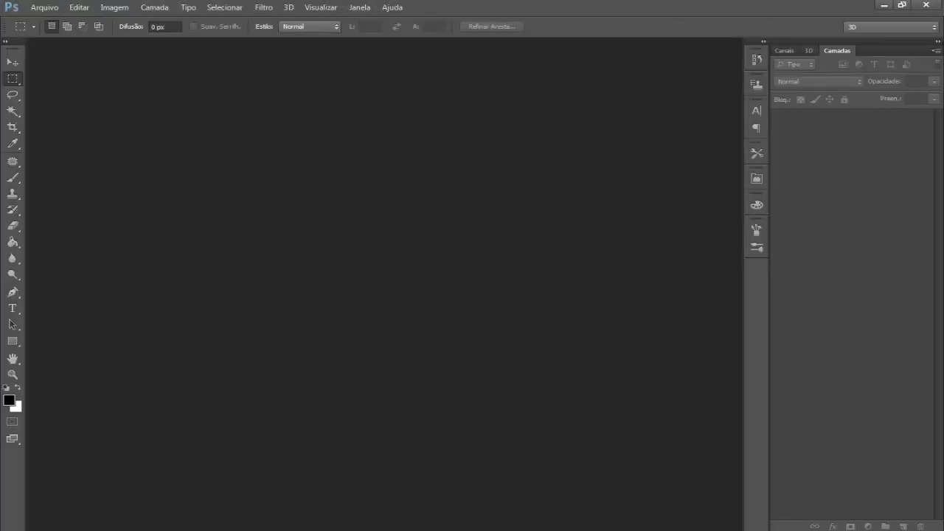
Create a new blank document and add an empty layer, Camada 1
left_click(45, 7)
left_click(44, 7)
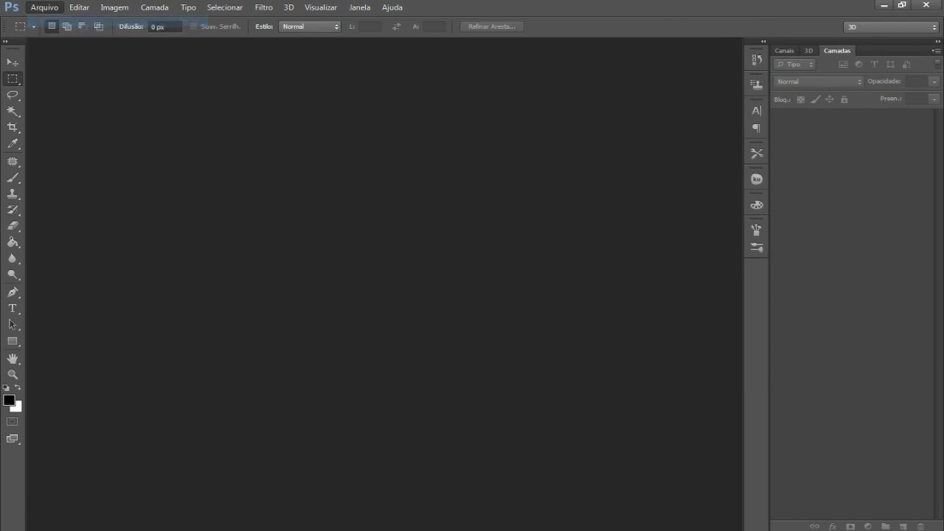
key("Return")
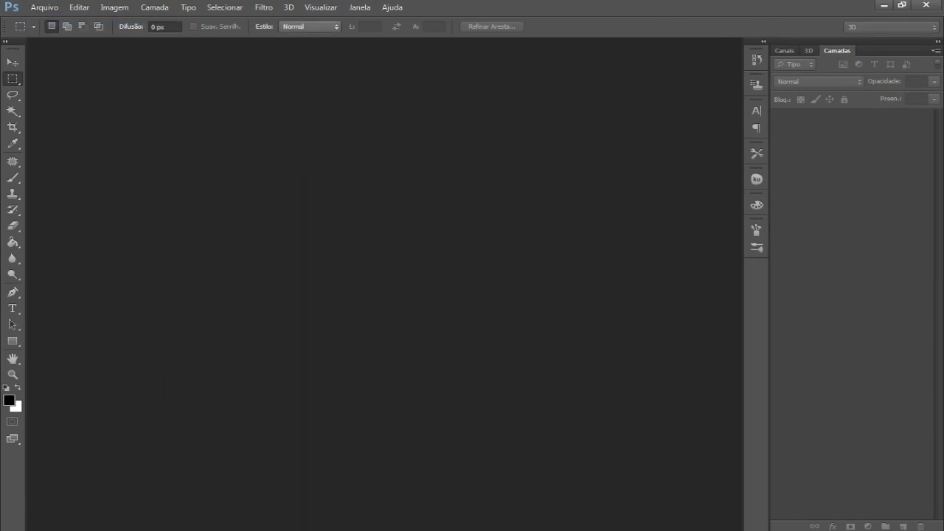
left_click(836, 50)
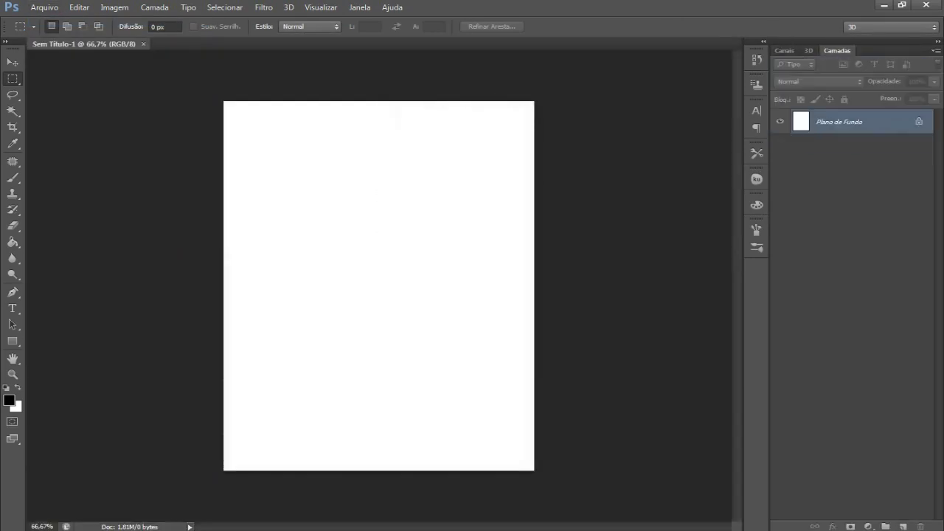
left_click(903, 526)
Set the Brush tool to the 65 px round preset resized to 50 px
key("b")
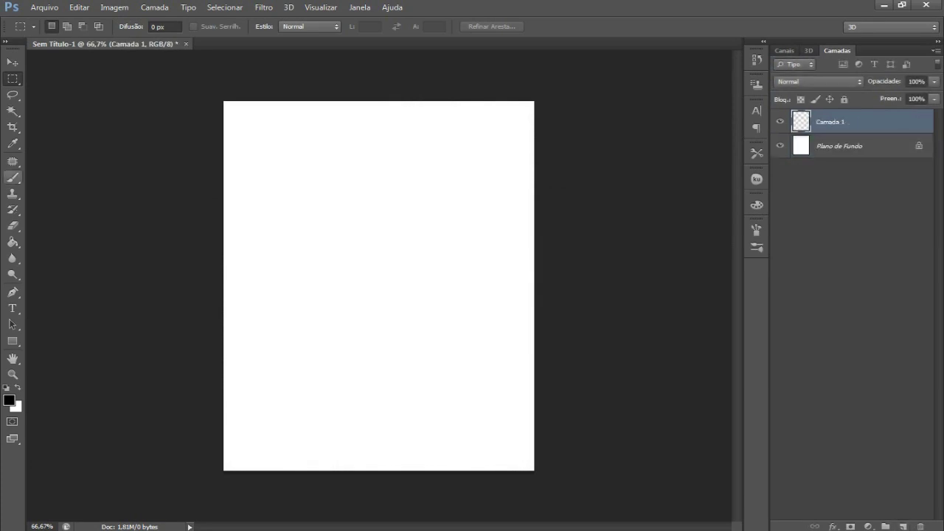
right_click(365, 214)
left_click(426, 299)
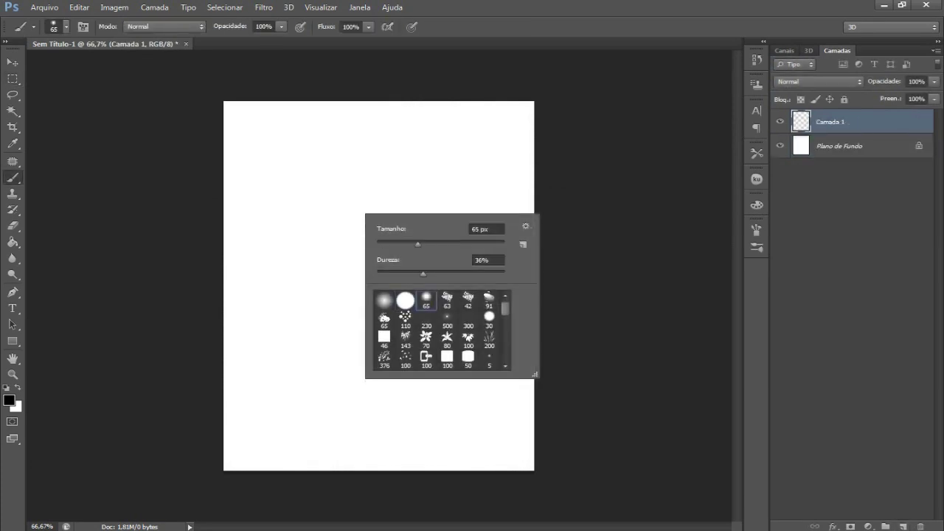
type("50")
key("Return")
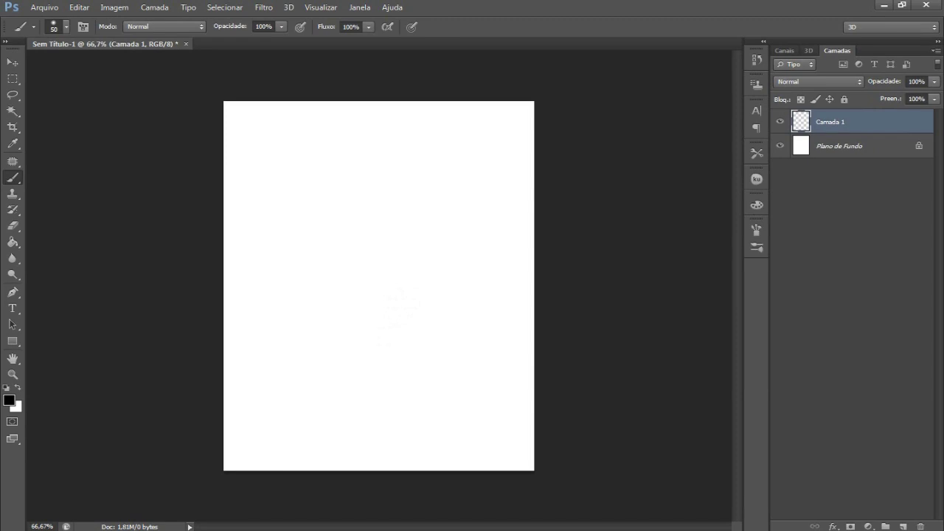
left_click(360, 7)
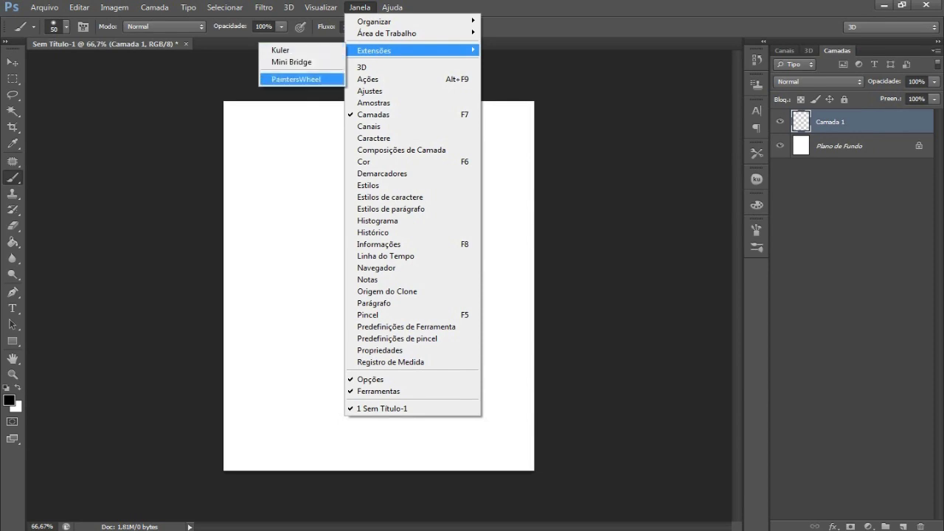
Open the PaintersWheel panel from Window > Extensions and pick a magenta hue on it
left_click(295, 79)
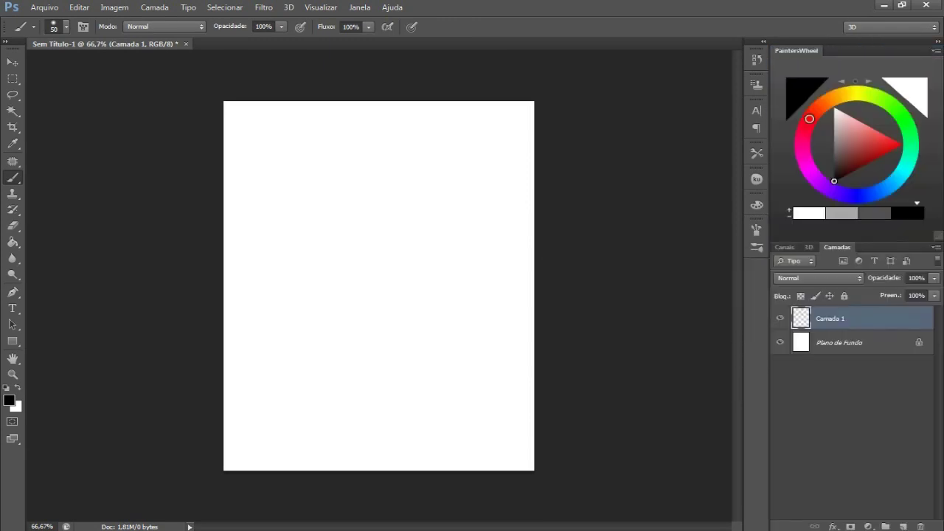
left_click(861, 129)
mouse_move(808, 118)
left_mouse_down()
mouse_move(870, 94)
mouse_move(804, 161)
left_mouse_up()
right_click(392, 271)
Choose a dark purple in the Color Picker, then brighten it to vivid pink on the wheel
left_click(9, 399)
left_click(9, 400)
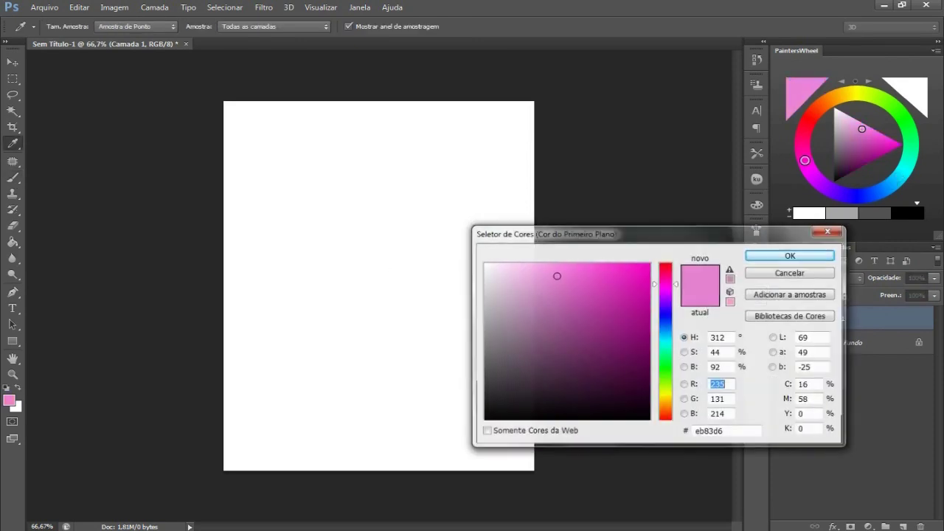
left_click(538, 352)
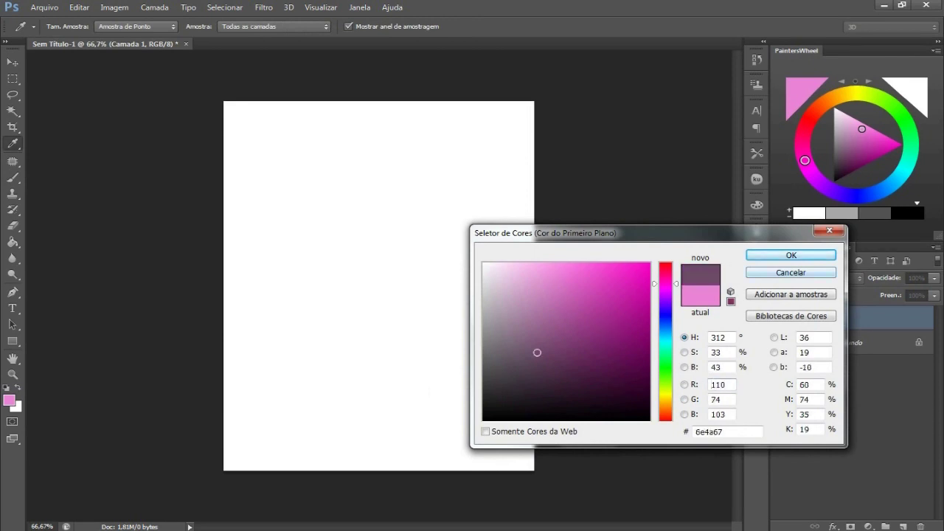
key("Return")
left_click_drag(845, 124, 872, 146)
Paint pink strokes, then darker purple strokes over the figure
left_click_drag(324, 306, 427, 301)
left_click_drag(373, 211, 387, 277)
left_click(860, 151)
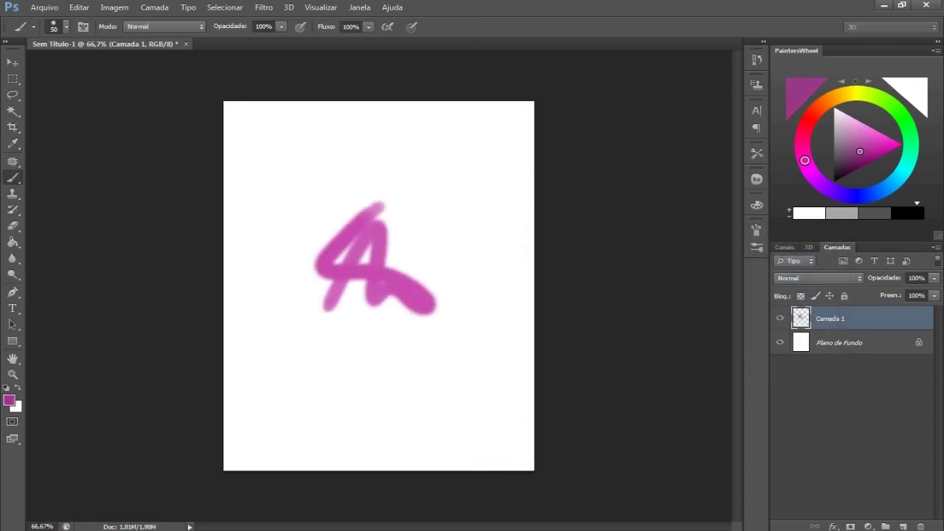
left_click_drag(398, 218, 383, 273)
mouse_move(391, 177)
left_mouse_down()
mouse_move(361, 276)
mouse_move(402, 280)
left_mouse_up()
left_click_drag(395, 214, 446, 273)
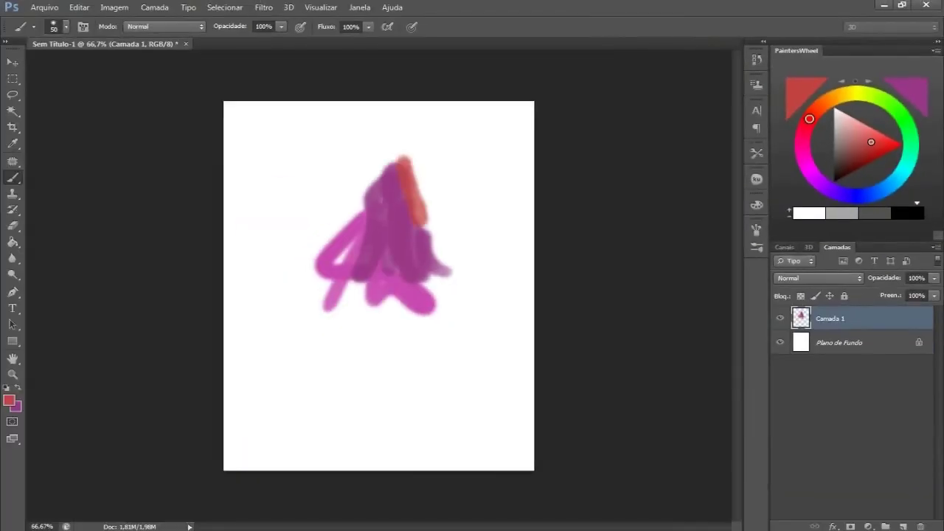
Pick red on the wheel and paint red strokes around the figure, undoing one
left_click_drag(410, 151, 441, 247)
left_click_drag(442, 177, 457, 235)
mouse_move(428, 158)
left_mouse_down()
mouse_move(435, 255)
mouse_move(483, 240)
mouse_move(460, 147)
left_mouse_up()
mouse_move(438, 199)
left_mouse_down()
mouse_move(420, 147)
mouse_move(361, 170)
mouse_move(410, 139)
left_mouse_up()
left_click_drag(871, 142, 833, 180)
key("ctrl+z")
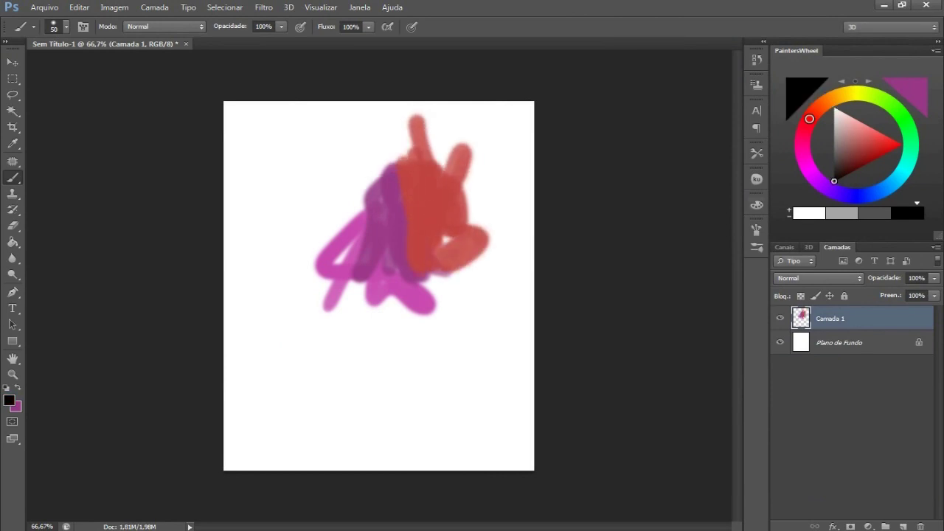
left_click_drag(833, 180, 867, 142)
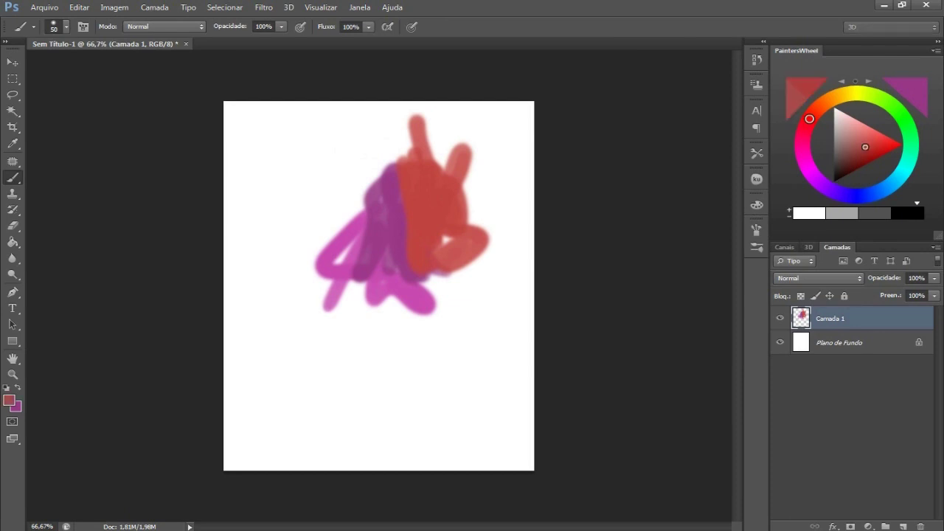
left_click_drag(446, 151, 440, 254)
Paint light blue strokes on the right and dark blue strokes over the centre
left_click_drag(809, 119, 875, 192)
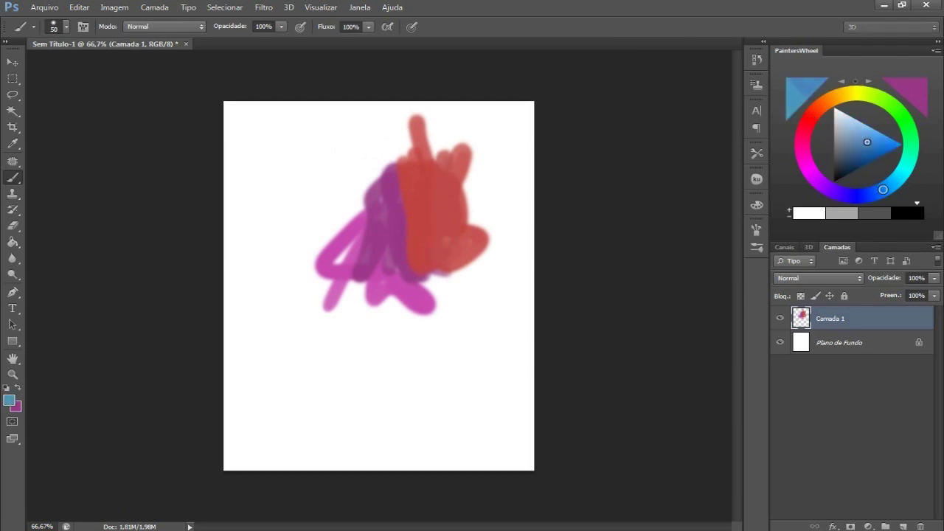
mouse_move(465, 173)
left_mouse_down()
mouse_move(458, 291)
mouse_move(480, 265)
left_mouse_up()
left_click_drag(488, 214, 486, 276)
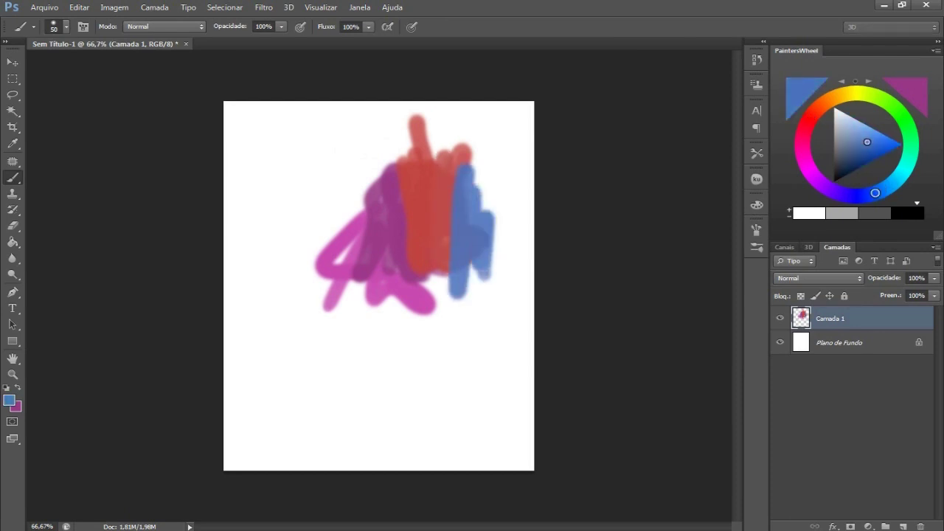
left_click_drag(866, 141, 868, 160)
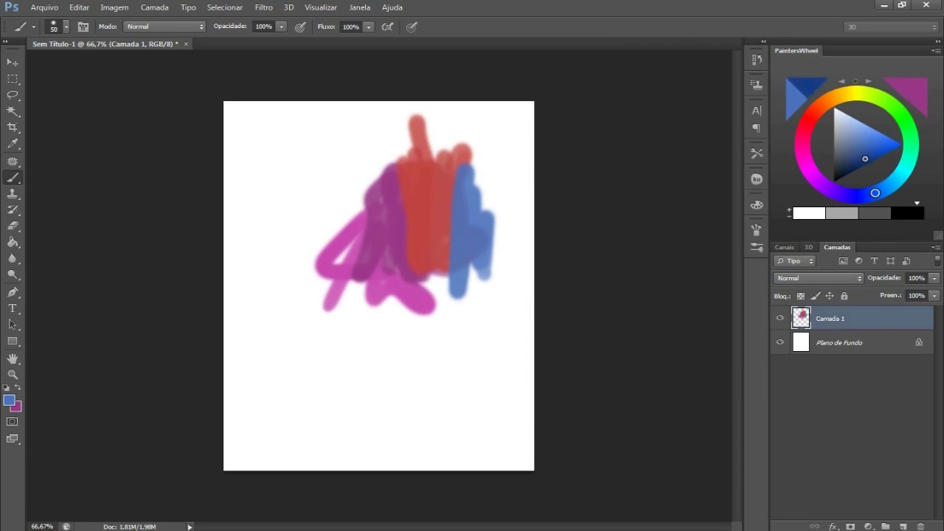
left_click_drag(402, 225, 404, 324)
left_click_drag(424, 238, 412, 334)
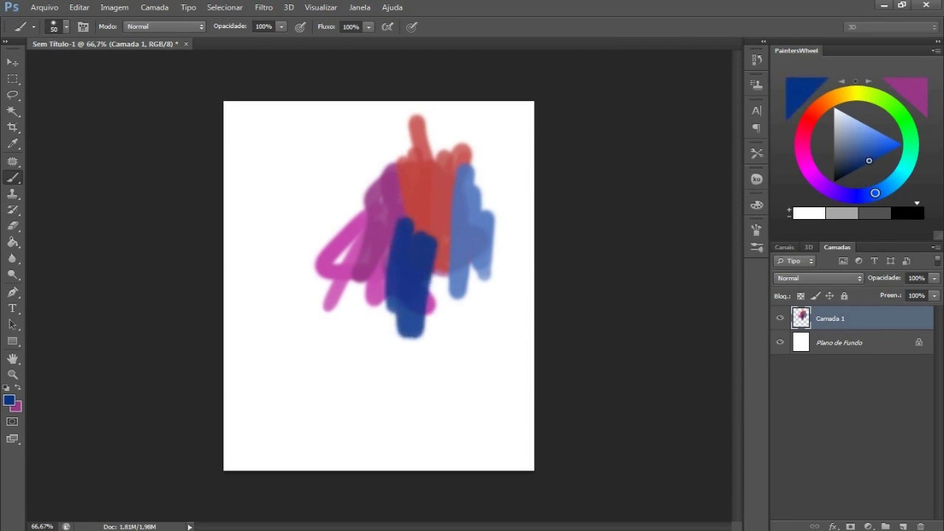
Paint a bright green stroke right of the figure, then reselect blue
left_click_drag(874, 192, 907, 126)
left_click(884, 138)
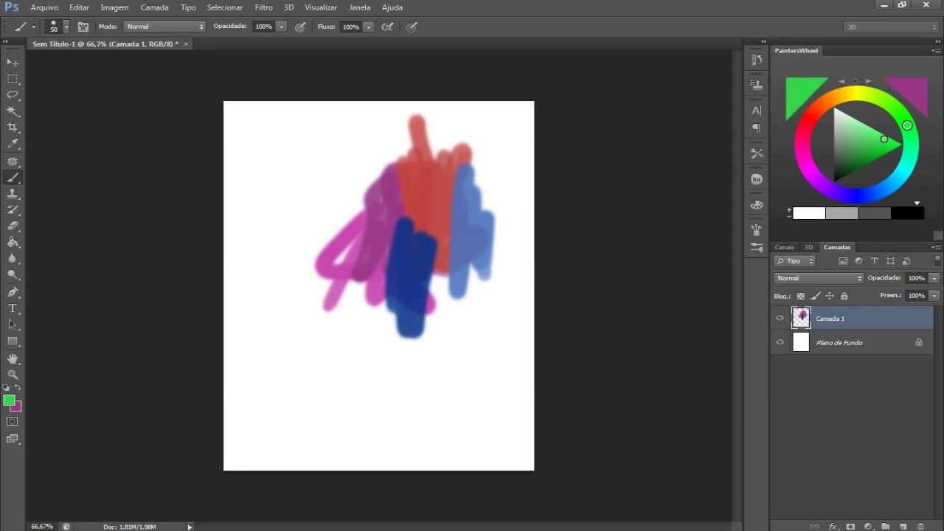
mouse_move(501, 184)
left_mouse_down()
mouse_move(501, 236)
mouse_move(504, 181)
left_mouse_up()
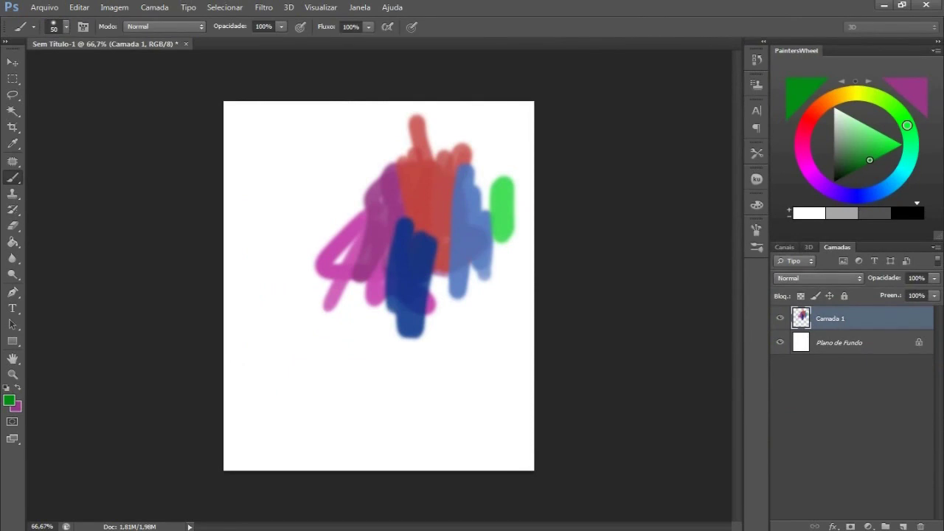
left_click(875, 193)
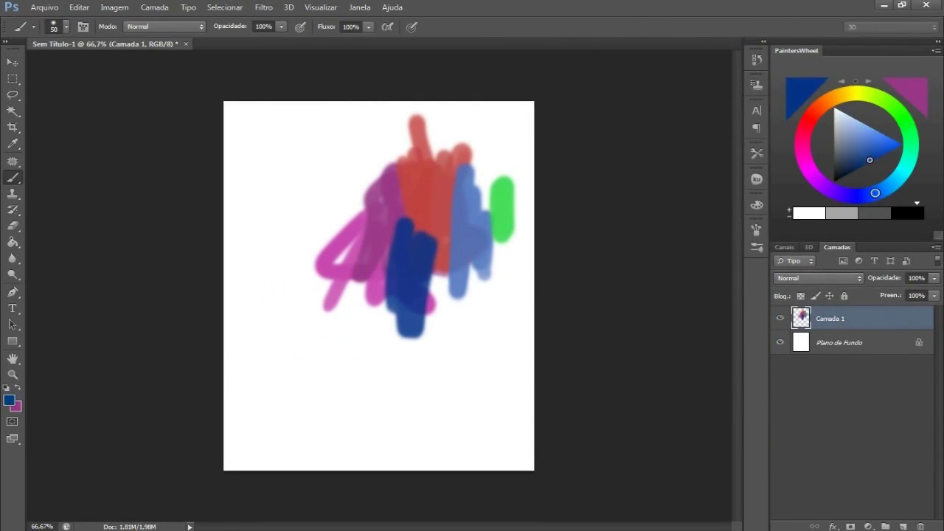
Try green, blue and red on the wheel, then reset to white foreground over black background
left_click(907, 114)
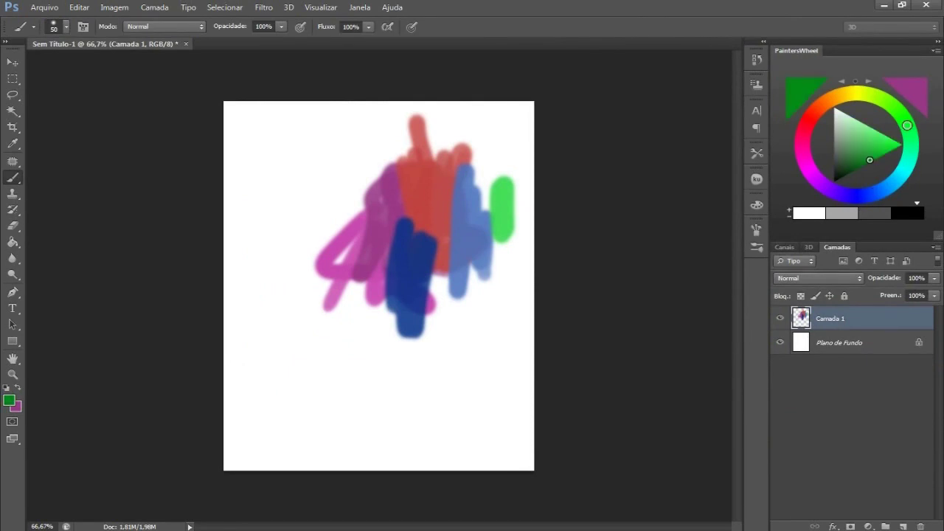
left_click(876, 193)
left_click(809, 119)
left_click(875, 193)
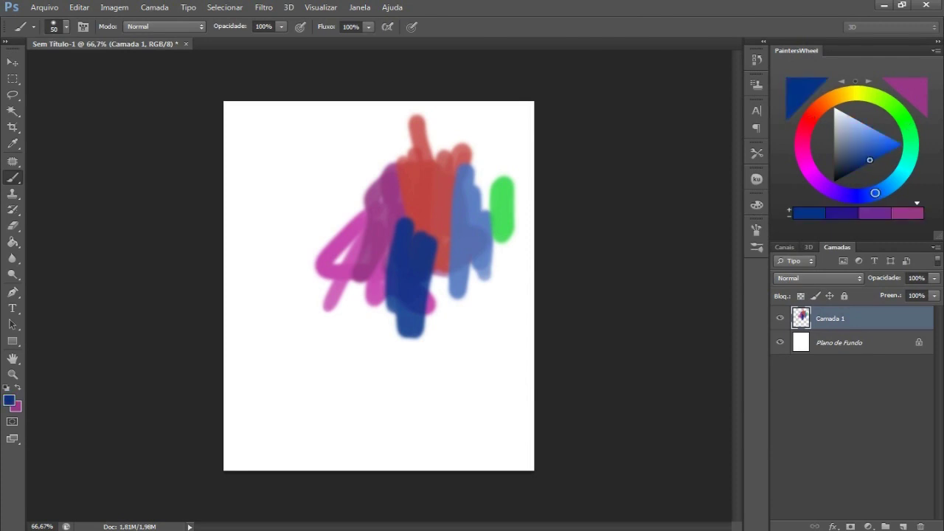
key("d")
key("x")
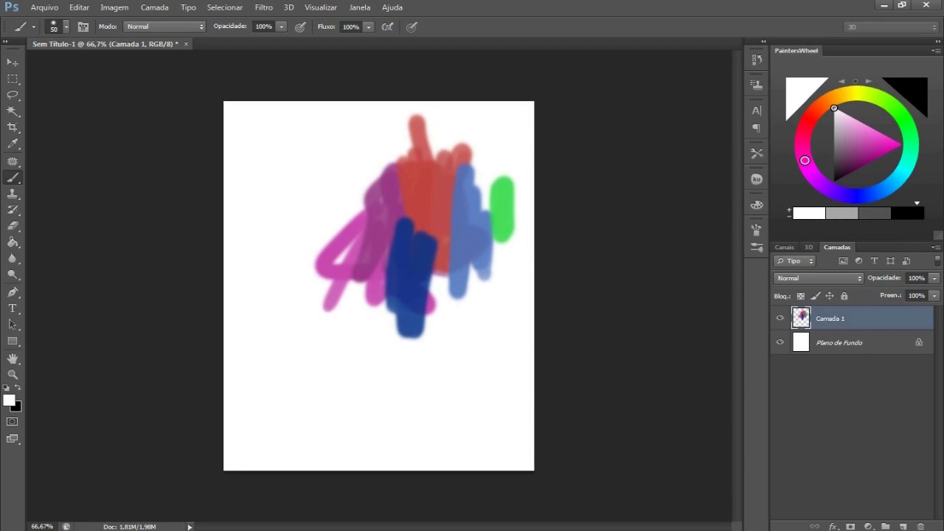
Make blue the background and a saturated orange the foreground colour
key("x")
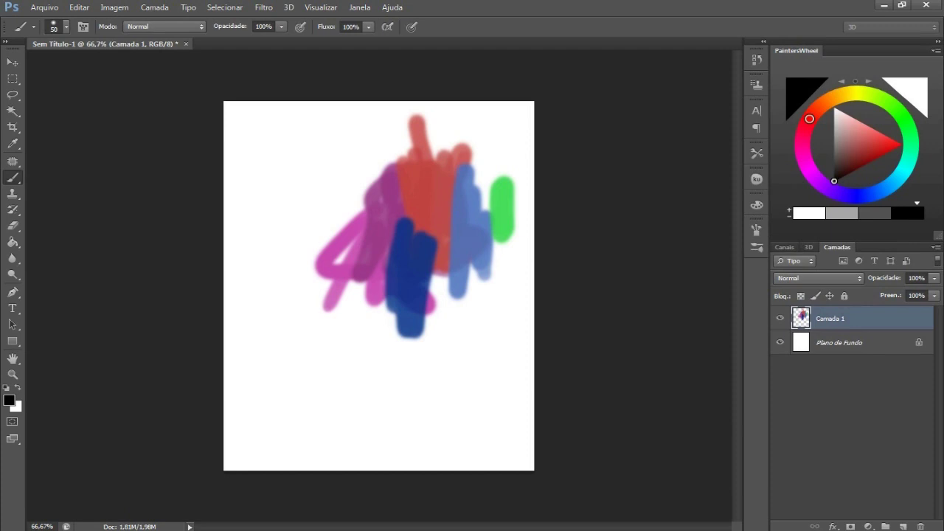
left_click(901, 145)
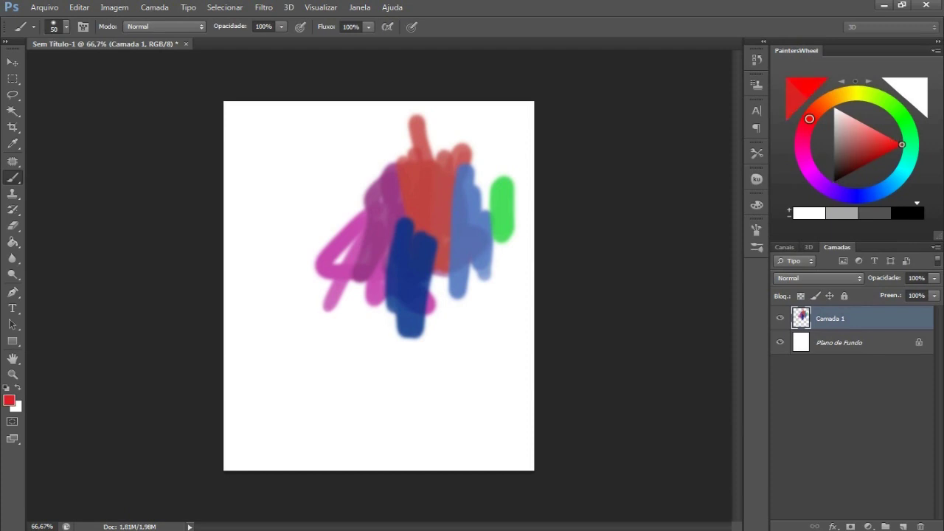
left_click(878, 191)
key("x")
left_click(829, 100)
left_click(902, 145)
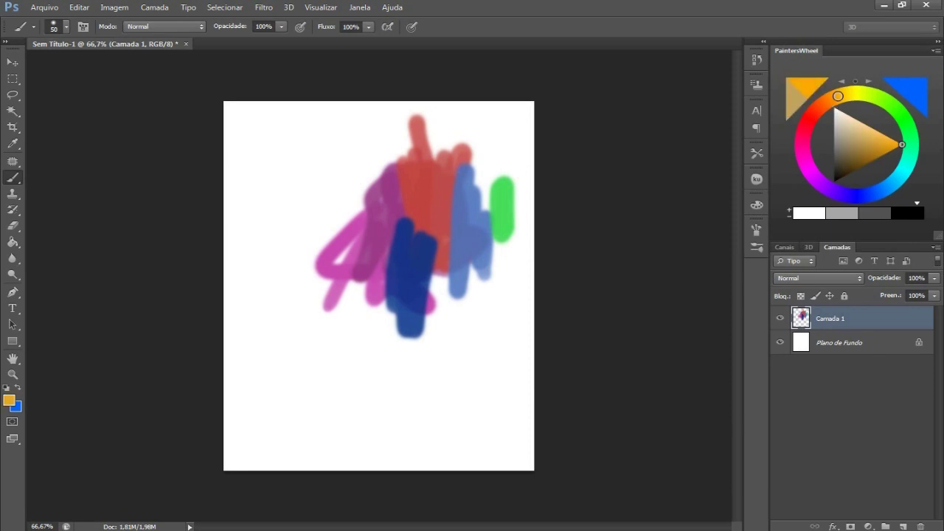
left_click(831, 98)
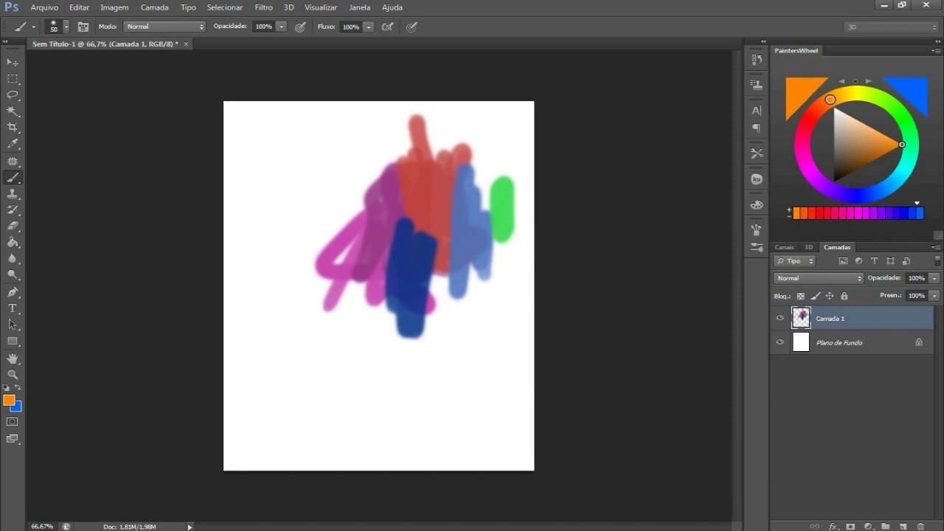
Sweep the wheel's hue from red round to blue (H 217°, S 100%, B 100%) and show the Color panel
left_click(805, 128)
mouse_move(805, 128)
left_mouse_down()
mouse_move(825, 187)
mouse_move(878, 191)
left_mouse_up()
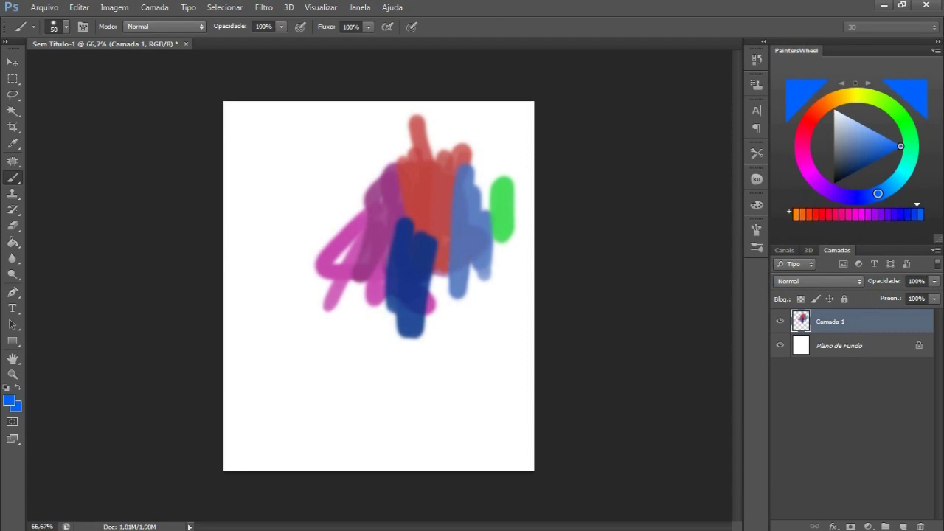
key("F6")
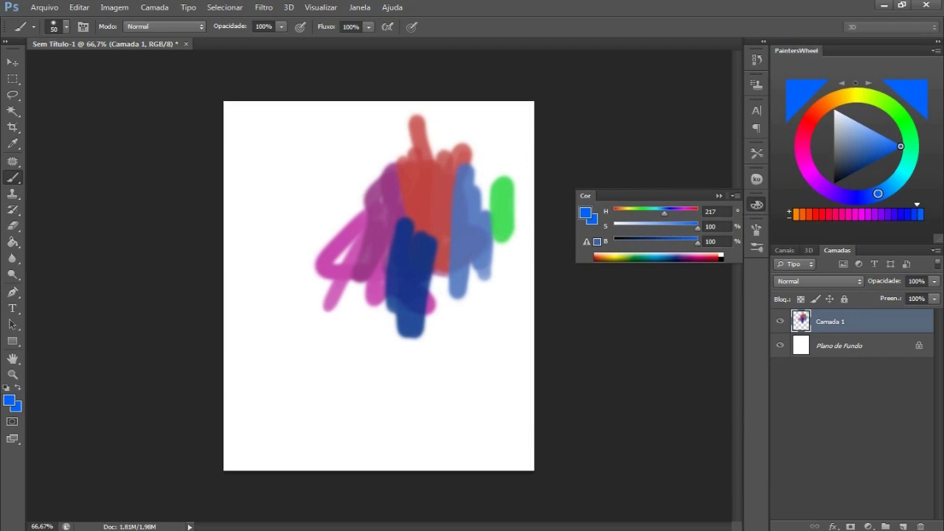
Float the Color panel free of the dock and toggle its sliders from RGB back to HSB
left_click_drag(584, 195, 542, 254)
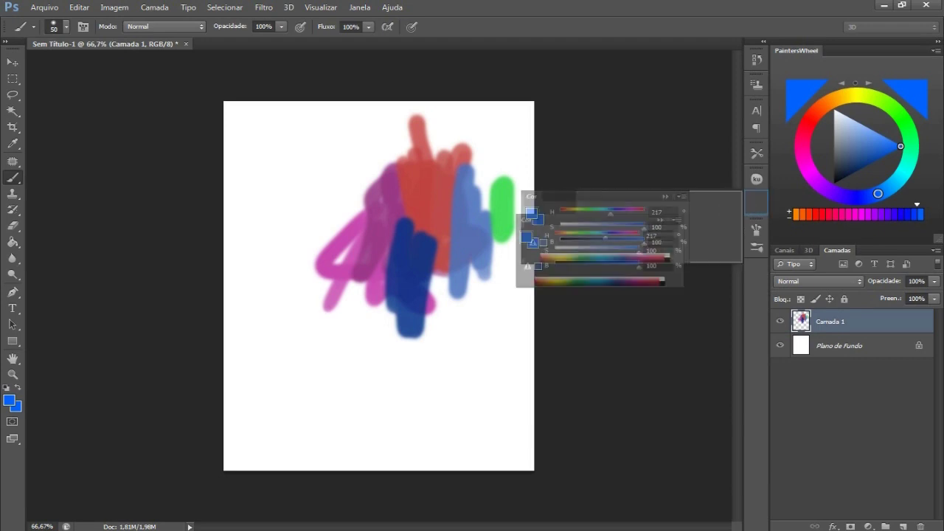
left_click(693, 255)
left_click(767, 270)
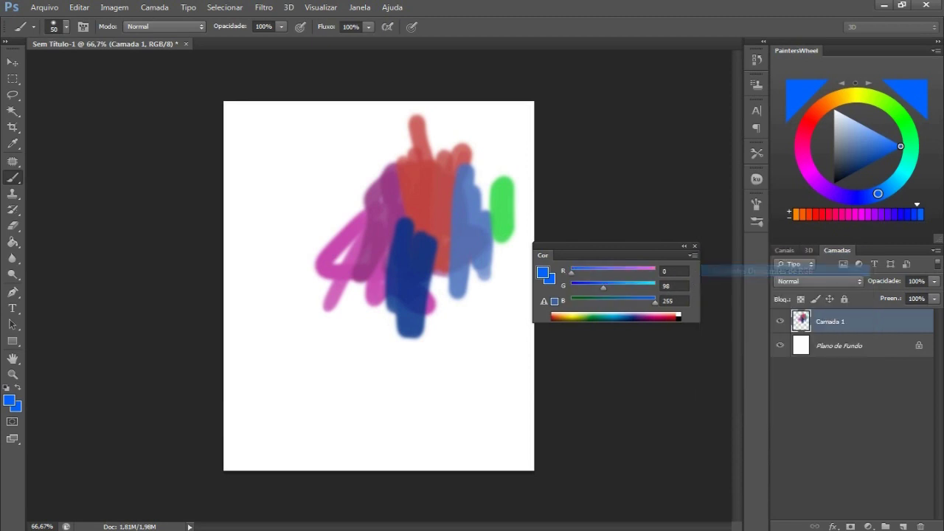
left_click(693, 255)
left_click(767, 285)
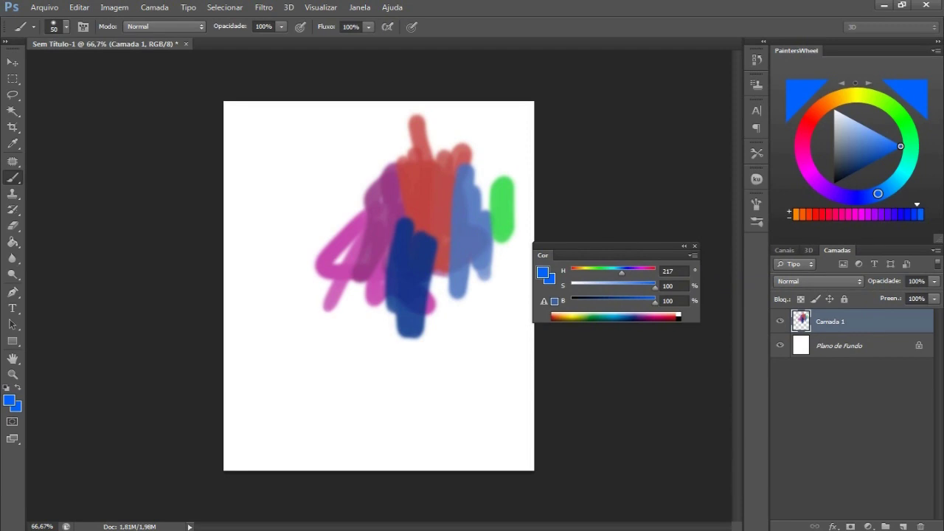
Sample the dark blue, adjust it to HSB 225/66/58, and paint strokes over the centre
left_click(417, 267, "alt")
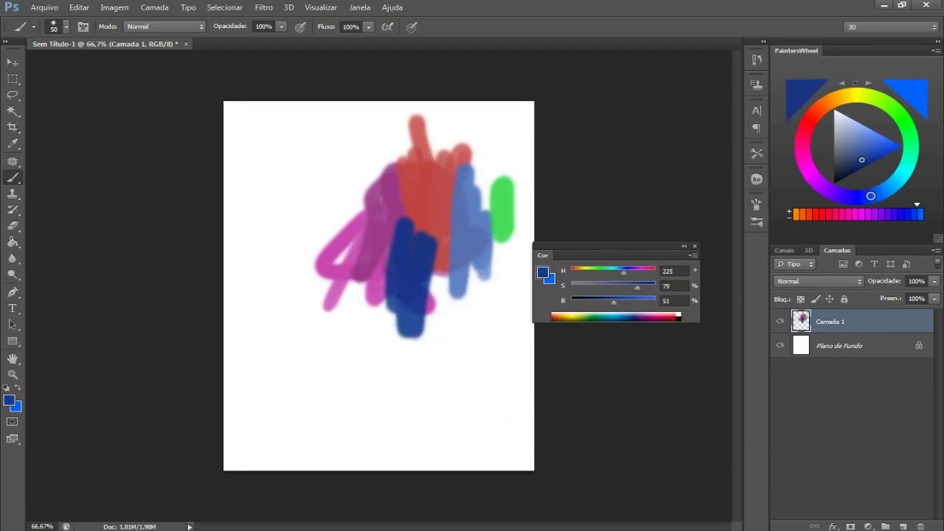
mouse_move(637, 287)
left_mouse_down()
mouse_move(615, 286)
mouse_move(633, 286)
mouse_move(648, 303)
mouse_move(617, 302)
left_mouse_up()
mouse_move(446, 270)
left_mouse_down()
mouse_move(468, 254)
mouse_move(441, 298)
mouse_move(440, 316)
left_mouse_up()
left_click_drag(440, 239, 433, 325)
mouse_move(435, 281)
left_mouse_down()
mouse_move(450, 317)
mouse_move(481, 247)
left_mouse_up()
mouse_move(472, 328)
left_mouse_down()
mouse_move(481, 228)
mouse_move(451, 266)
mouse_move(469, 189)
left_mouse_up()
Sample three blue shades from the patch, then delete the painted Camada 1 layer
left_click(464, 248, "alt")
left_click(460, 182, "alt")
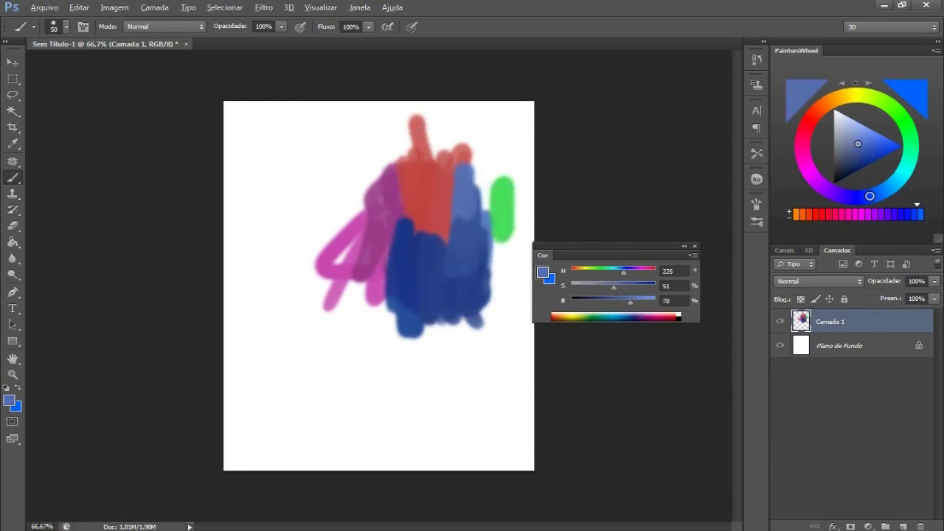
left_click(456, 276, "alt")
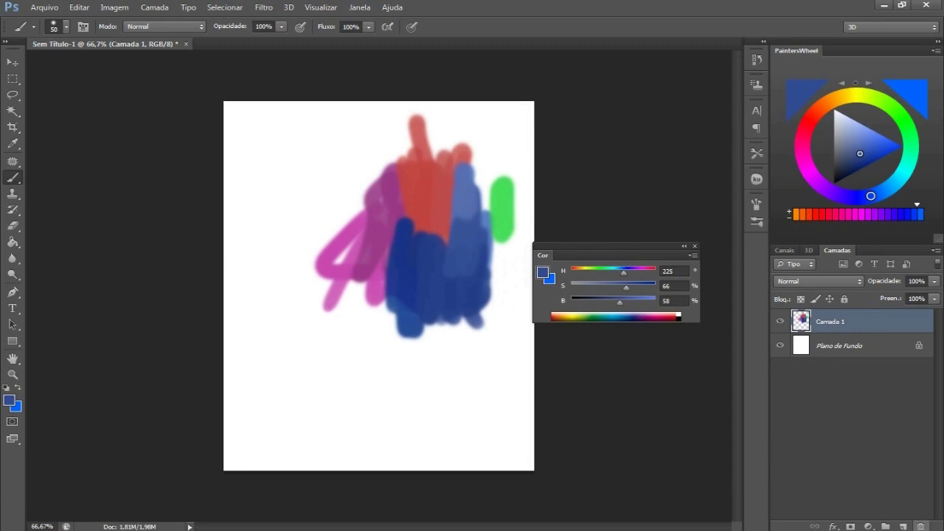
left_click(920, 526)
key("Return")
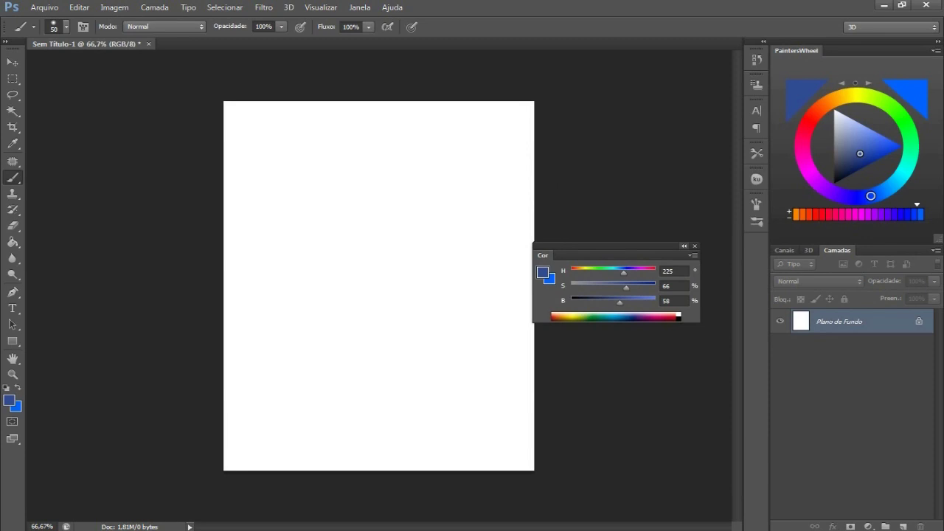
Create a new empty Camada 1 layer above Plano de Fundo
left_click(903, 527)
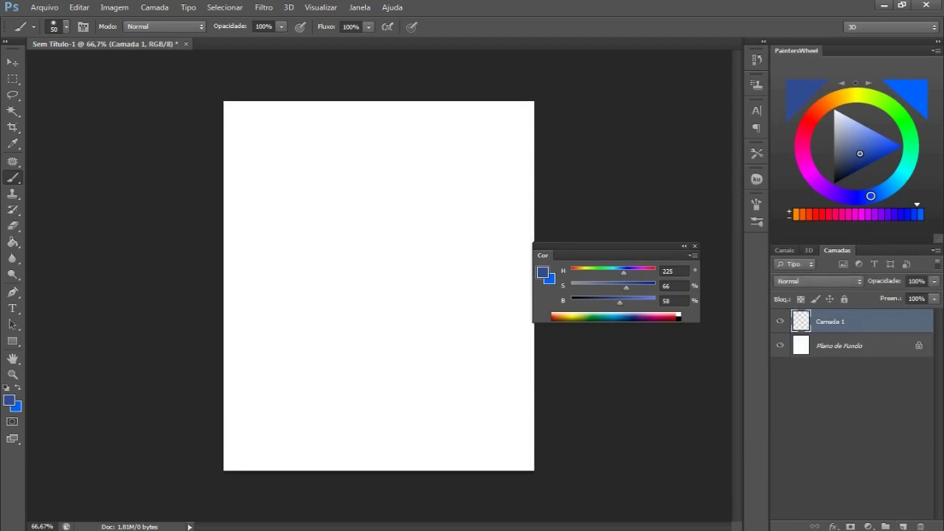